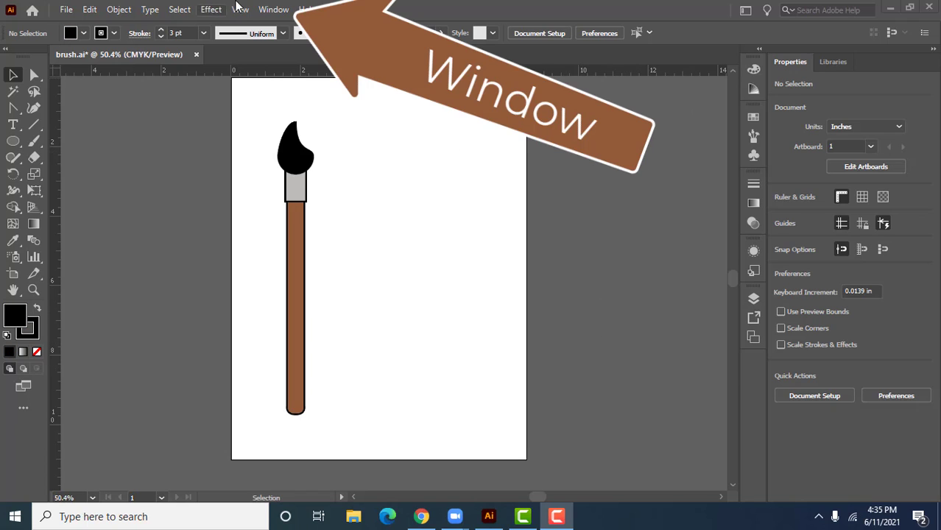
Step: Switch the workspace to Essentials Classic
left_click(273, 9)
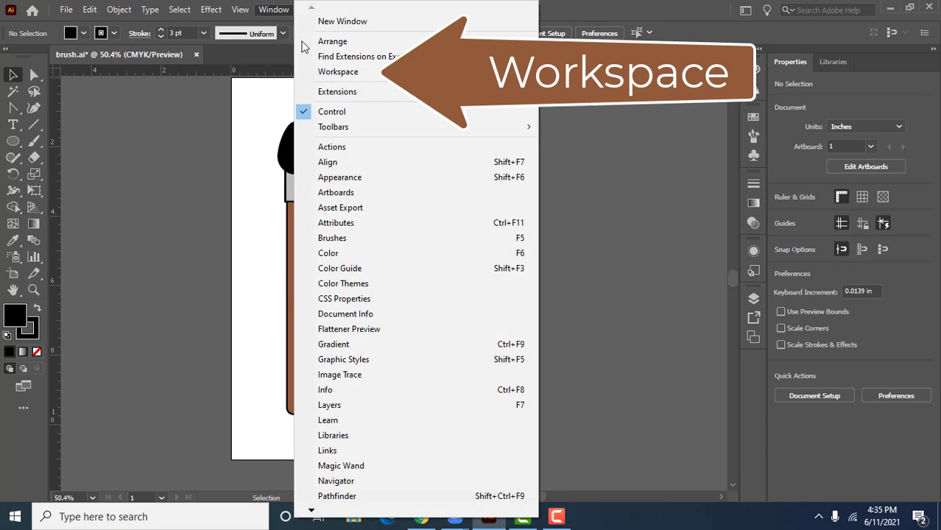
mouse_move(348, 79)
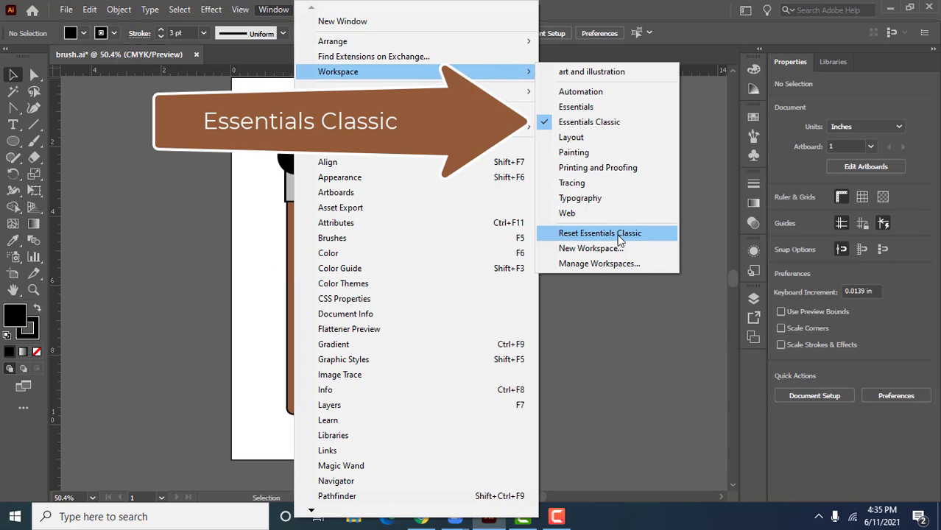
left_click(581, 126)
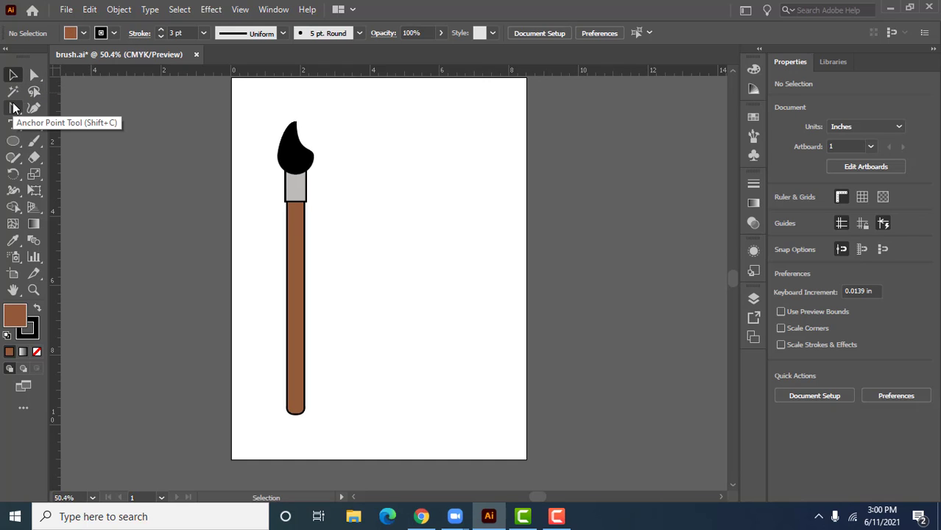
Step: Activate the Rectangle tool and set the fill colour to white for the new shapes
left_click(13, 110)
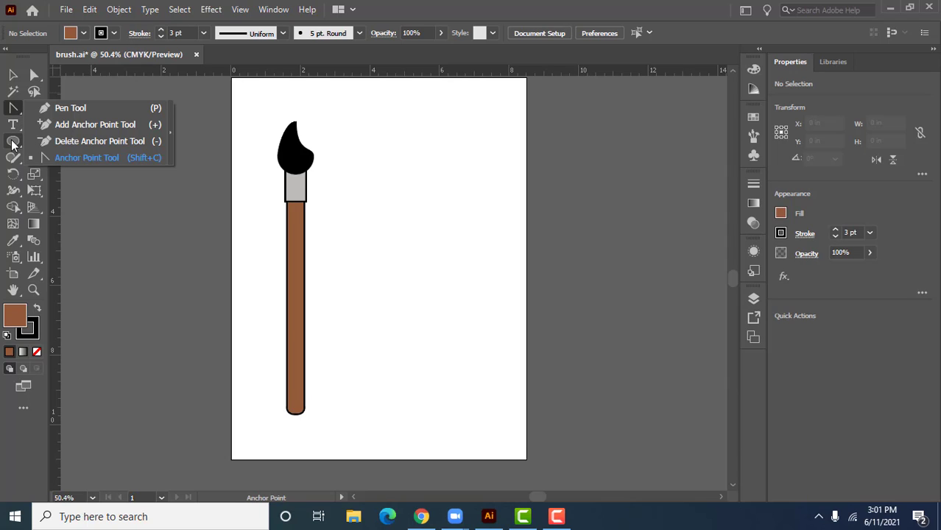
left_click(14, 144)
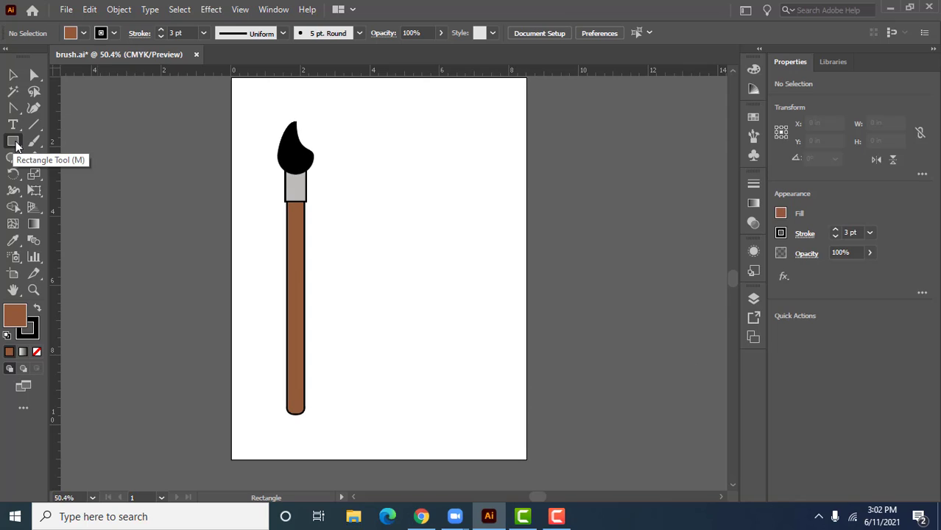
left_click(16, 145)
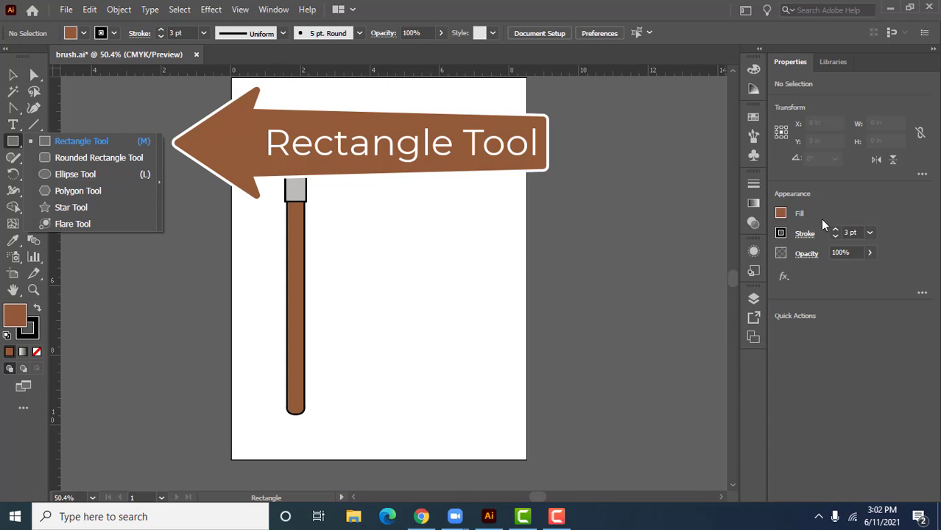
left_click(781, 214)
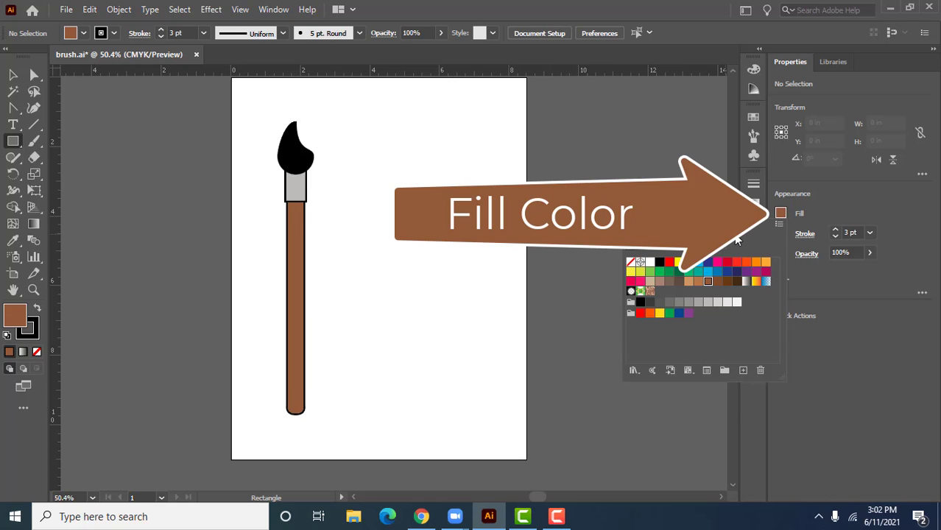
left_click(650, 263)
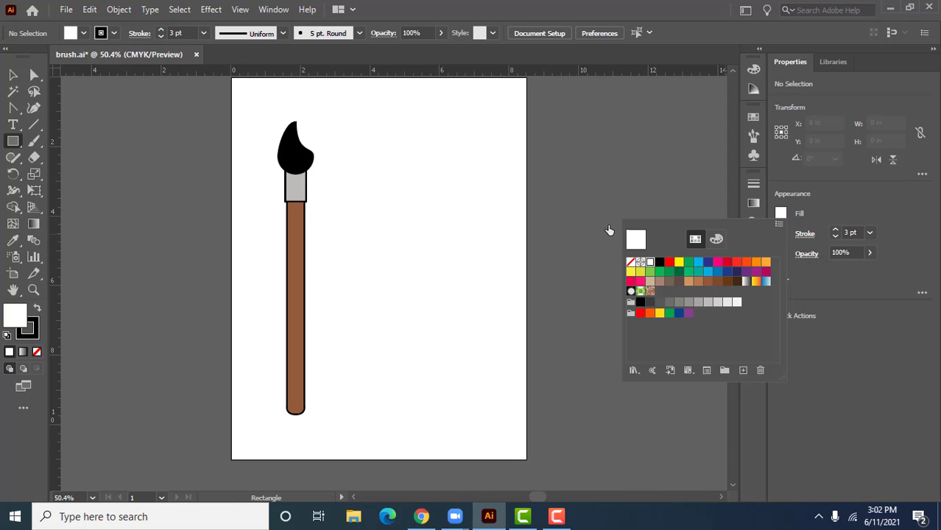
left_click(783, 216)
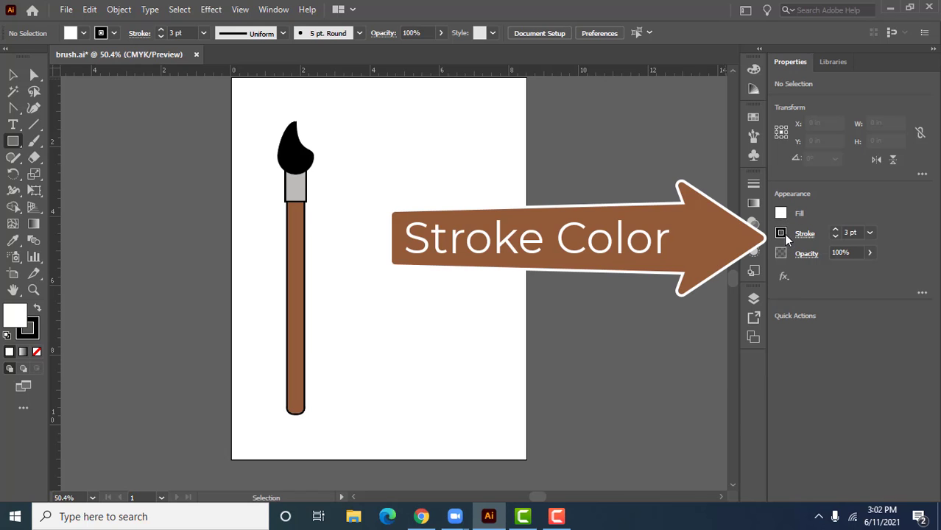
left_click(781, 233)
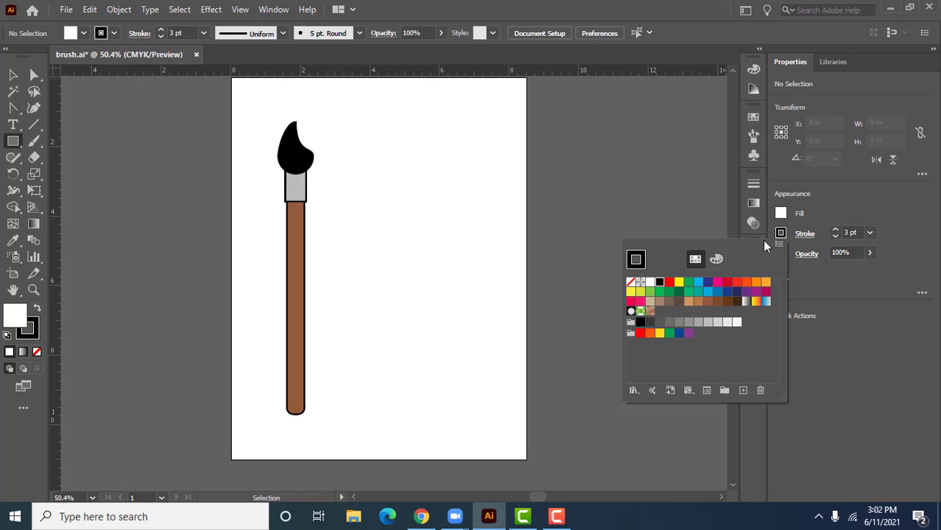
left_click(782, 236)
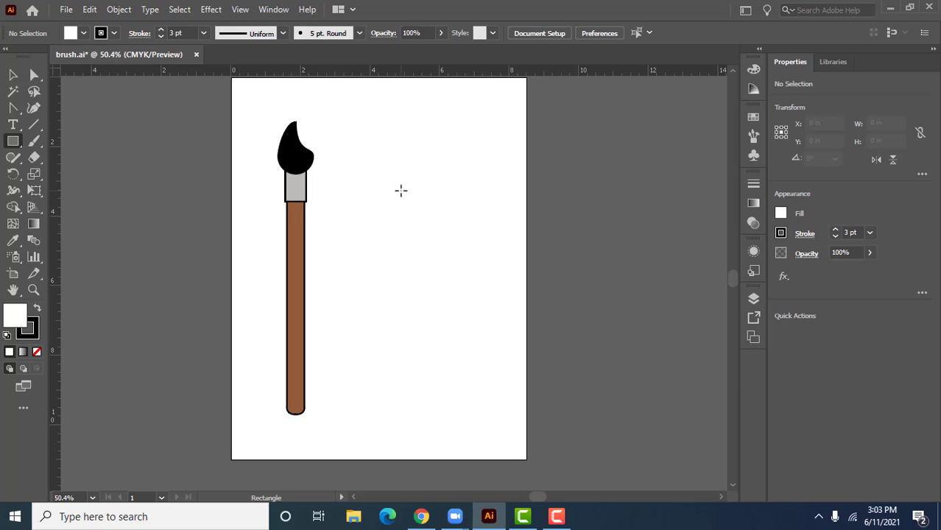
Step: Create a rectangle 0.5 in wide and 6 in high and place it upright beside the brown brush handle
left_click(384, 189)
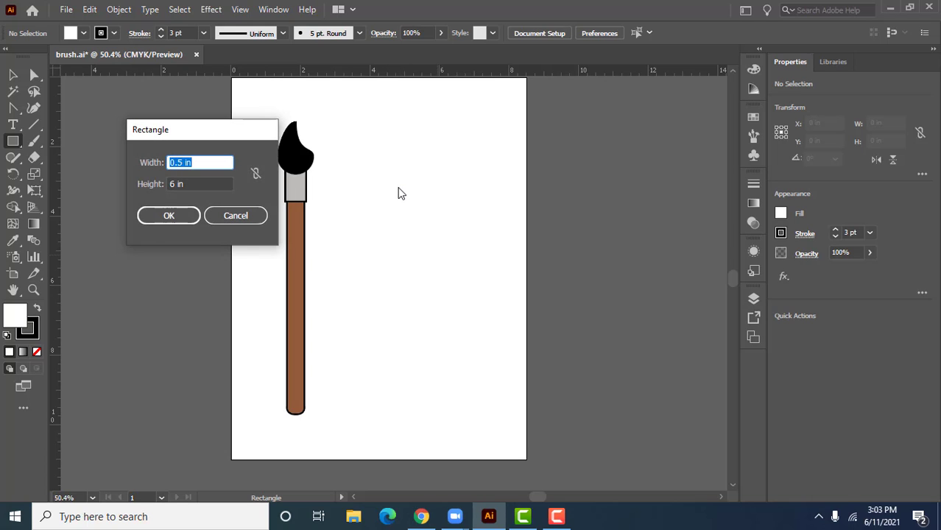
type(".5")
left_click(196, 184)
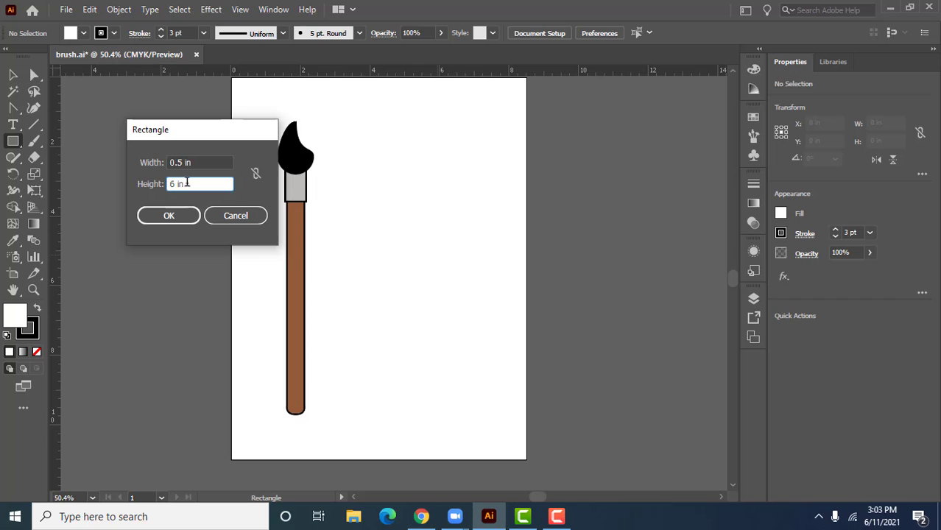
left_click(163, 216)
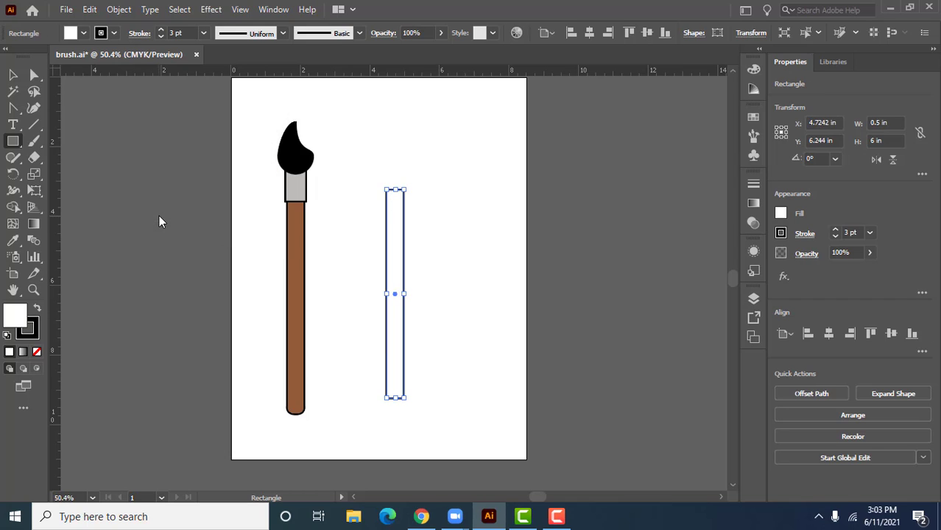
left_click(12, 76)
mouse_move(395, 329)
left_mouse_down()
mouse_move(396, 349)
mouse_move(379, 336)
mouse_move(428, 330)
mouse_move(366, 333)
left_mouse_up()
left_click(421, 302)
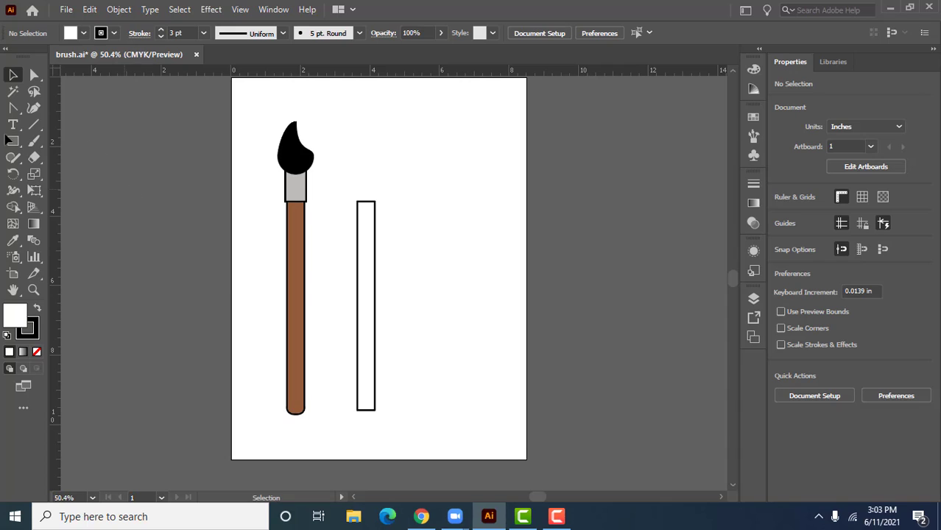
Step: Create a rectangle 0.6 in wide and 1 in high and centre it on the upper end of the long white rectangle
left_click(14, 144)
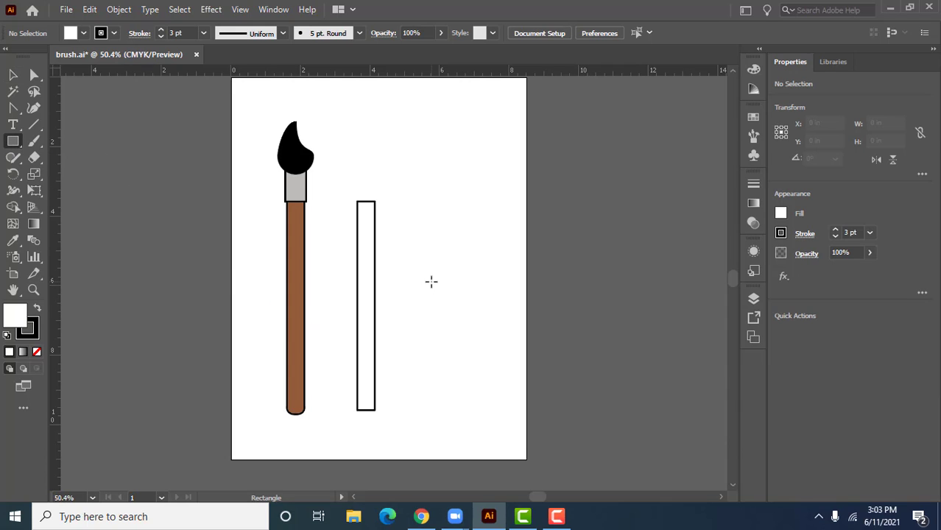
left_click(405, 145)
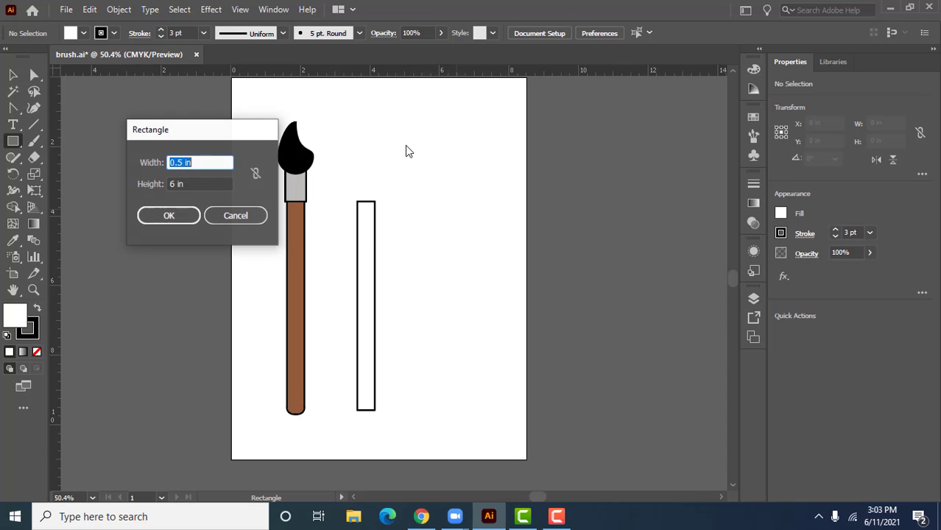
type(".6")
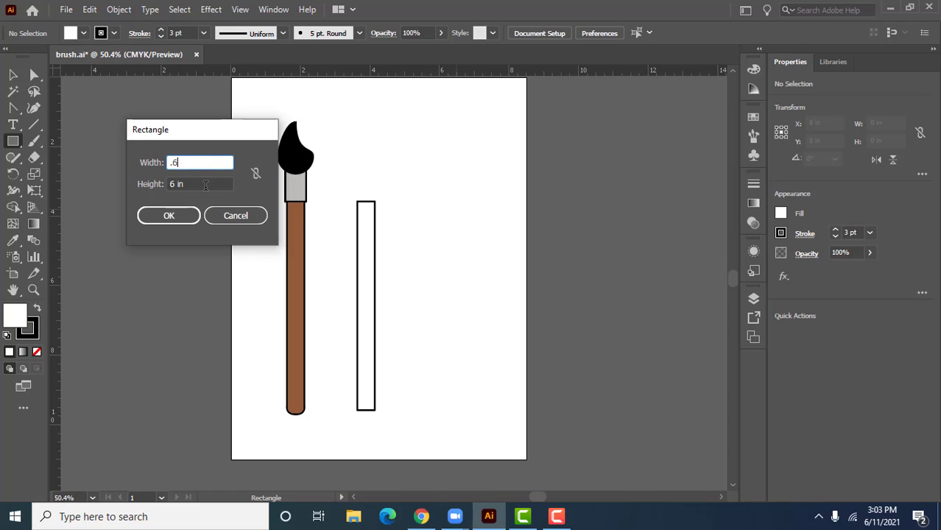
left_click(181, 185)
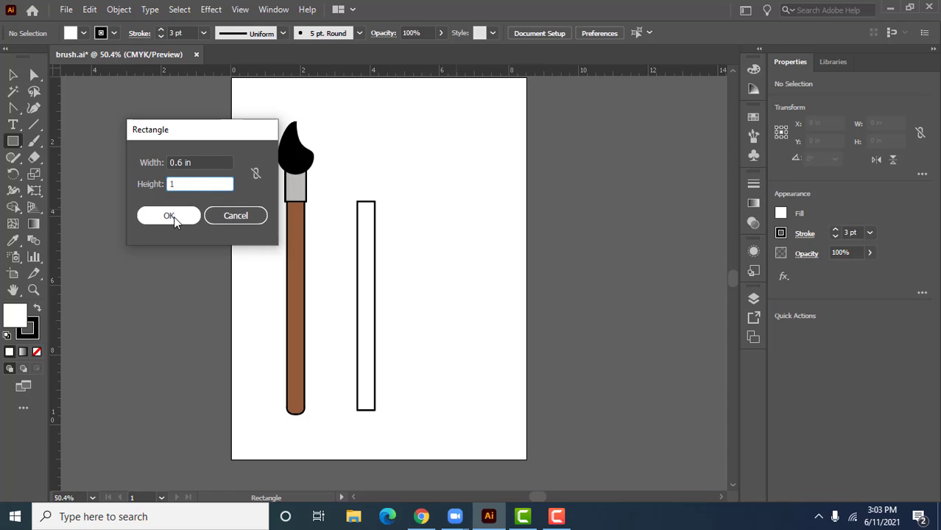
left_click(171, 215)
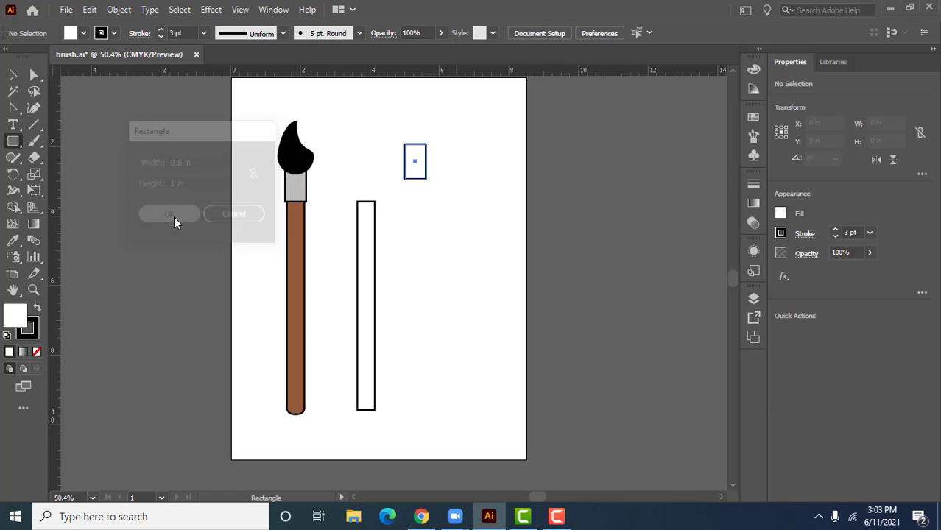
left_click(14, 77)
left_click_drag(422, 175, 374, 202)
left_click(439, 255)
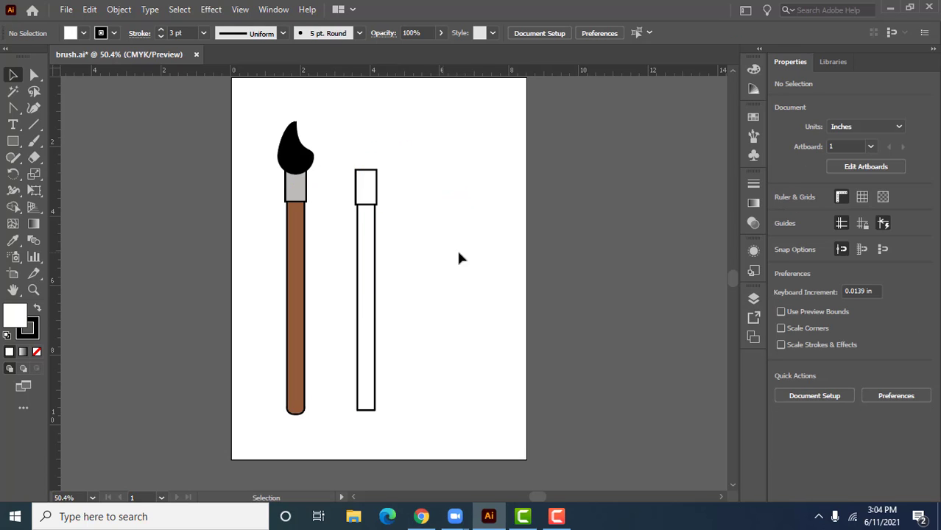
Step: Create a 1 in by 1 in circle with the Ellipse tool in the empty area beside the white brush handle
left_click(12, 143)
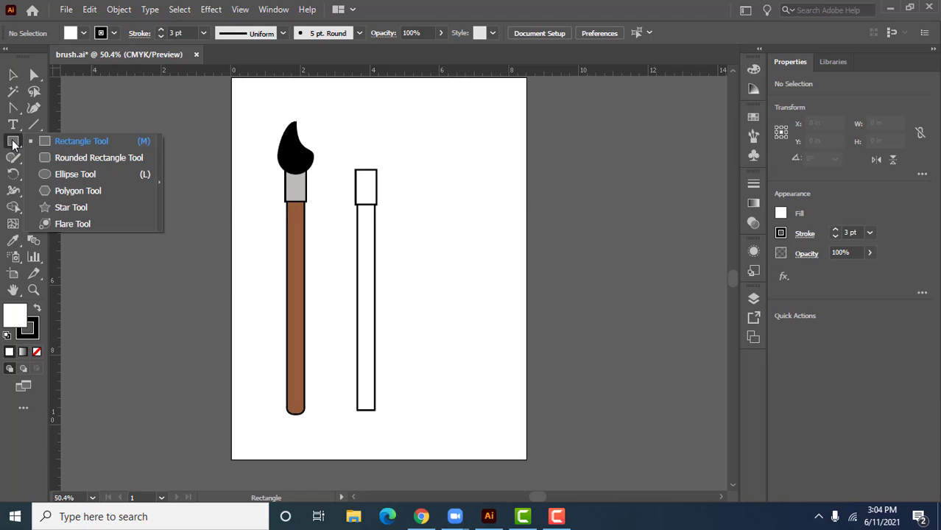
left_click(71, 175)
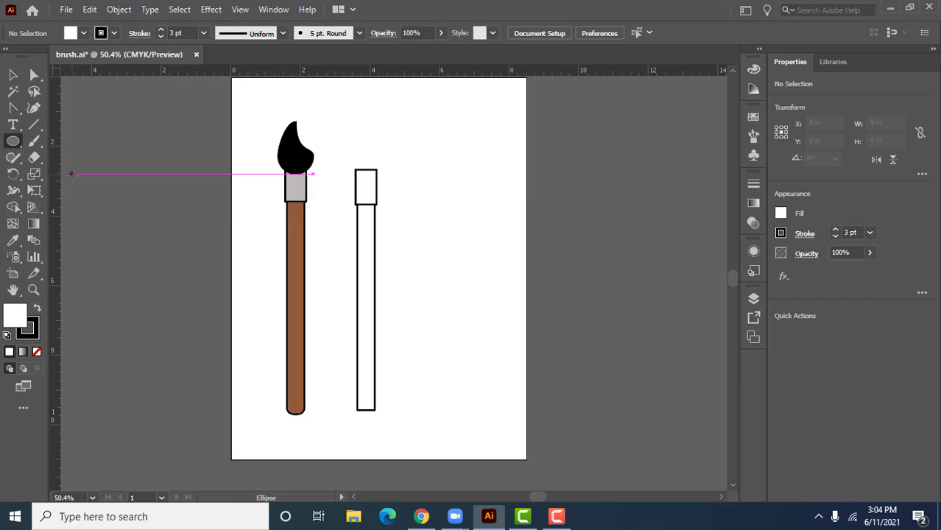
left_click(446, 231)
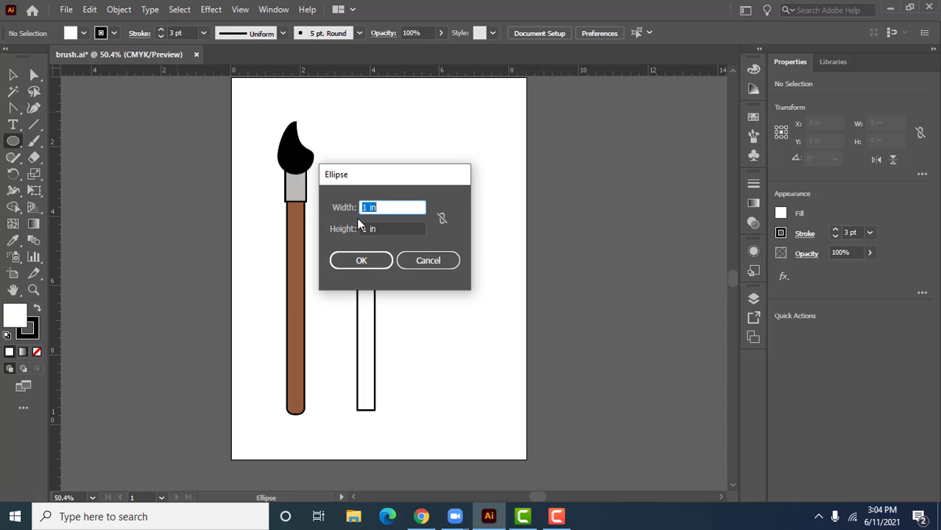
left_click(371, 259)
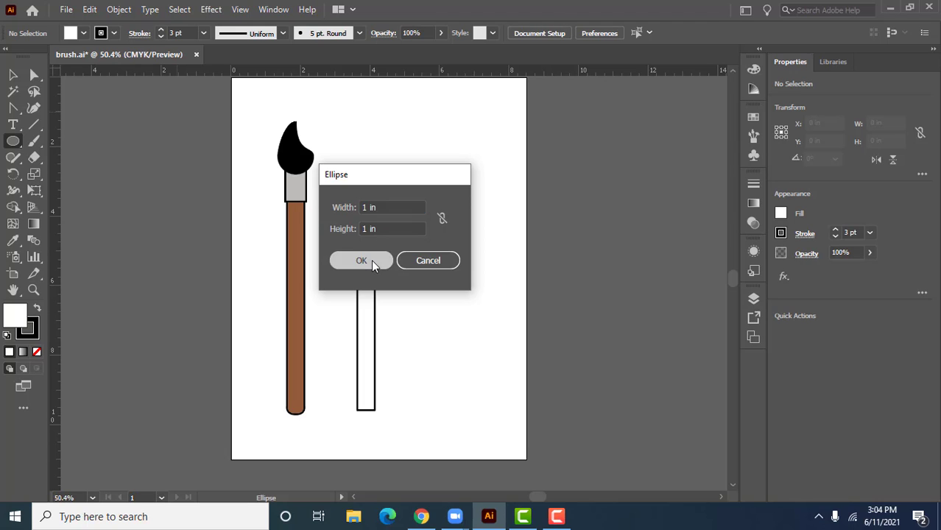
left_click(13, 75)
left_click(439, 379)
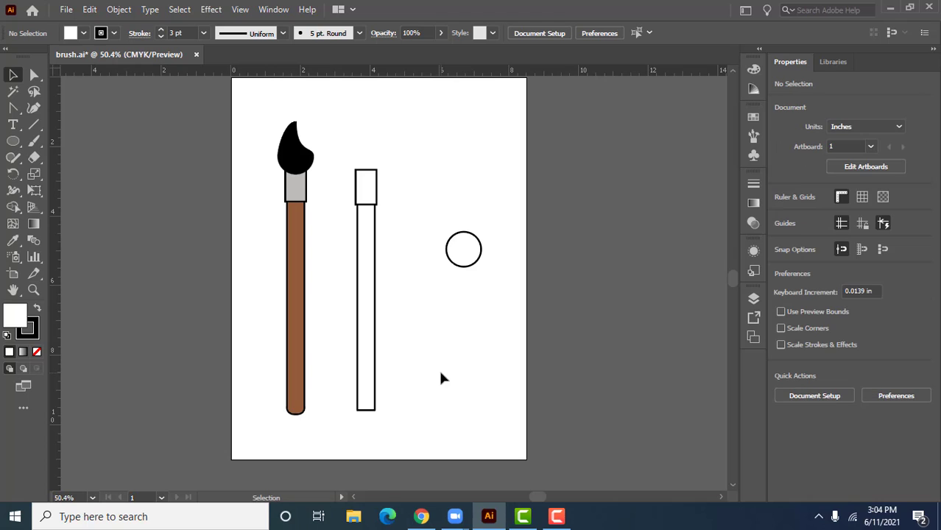
Step: Pull the circle's top anchor point straight up to about Y 3.8 in with Direct Selection, forming an egg shape
left_click(33, 76)
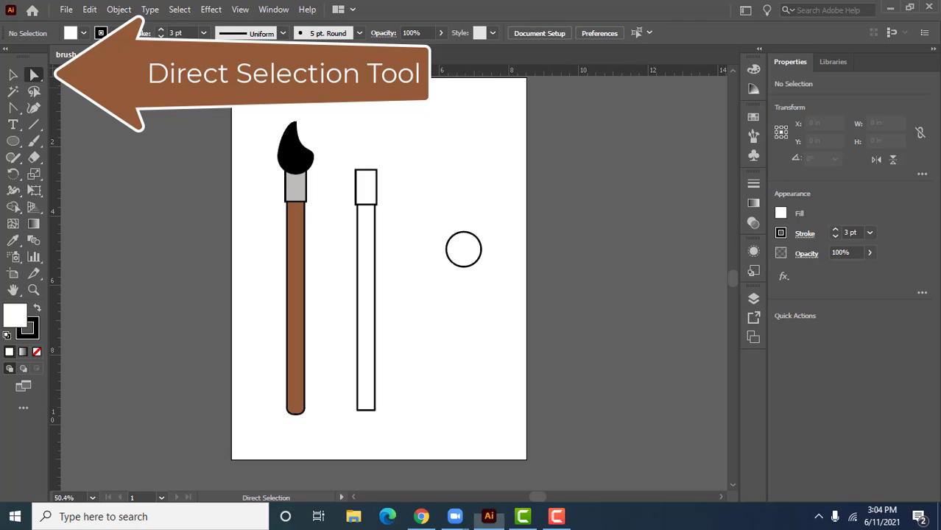
left_click(477, 266)
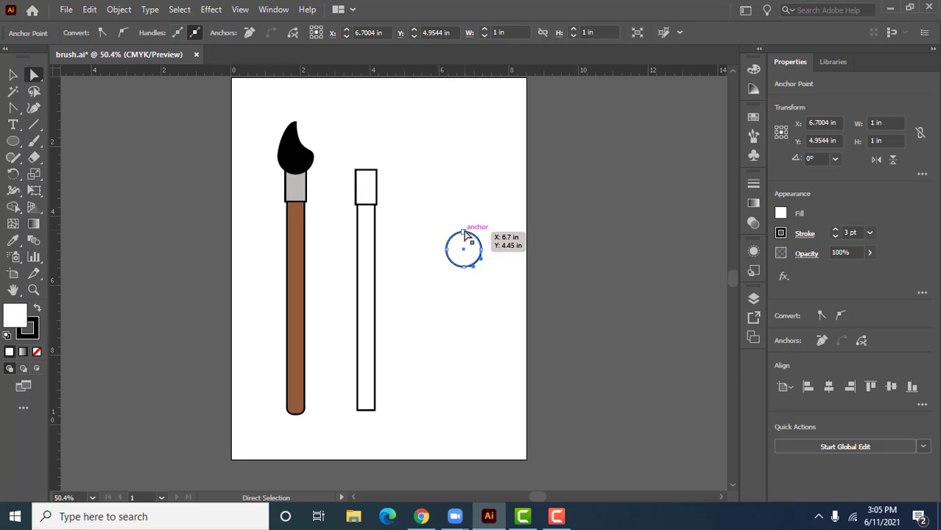
left_click_drag(463, 231, 465, 209)
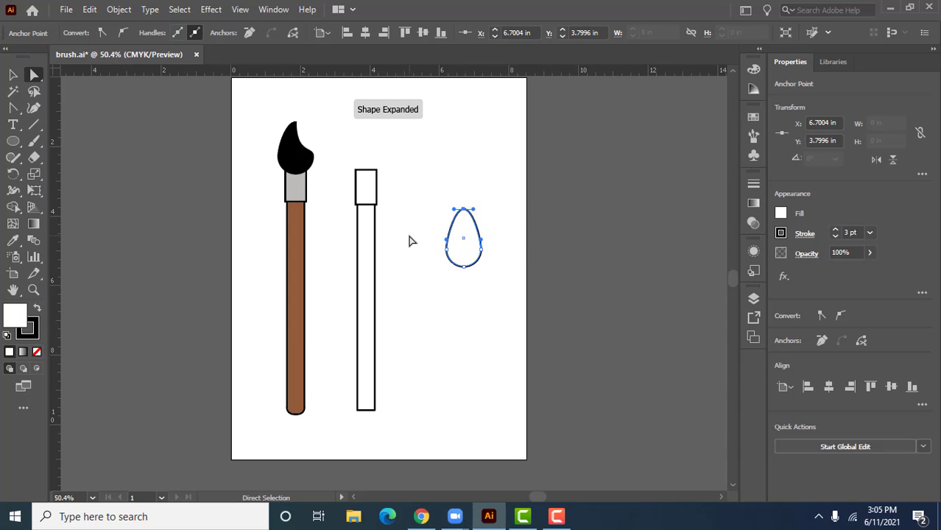
Step: Bend the right handle of the egg shape's top anchor down into the shape with the Anchor Point tool, forming a curved, pointed bristle tip
left_click(14, 109)
left_click(13, 109)
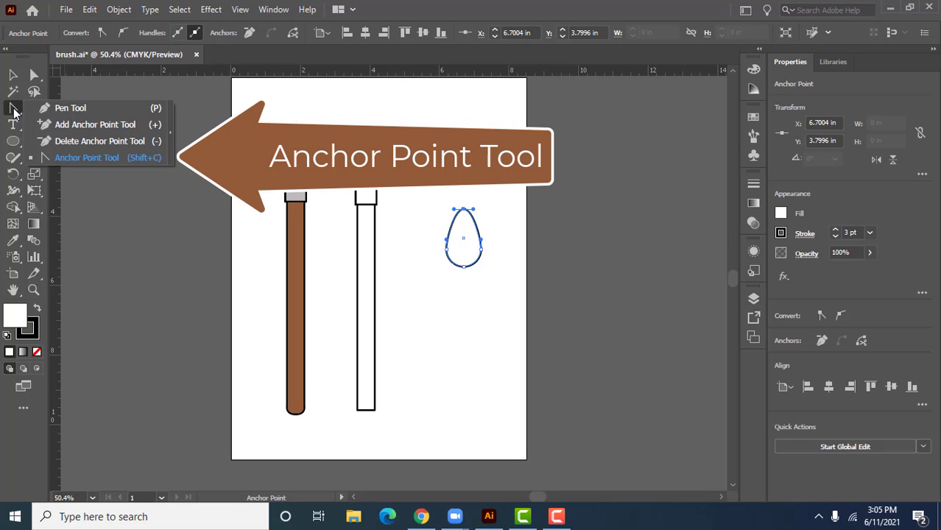
left_click(82, 157)
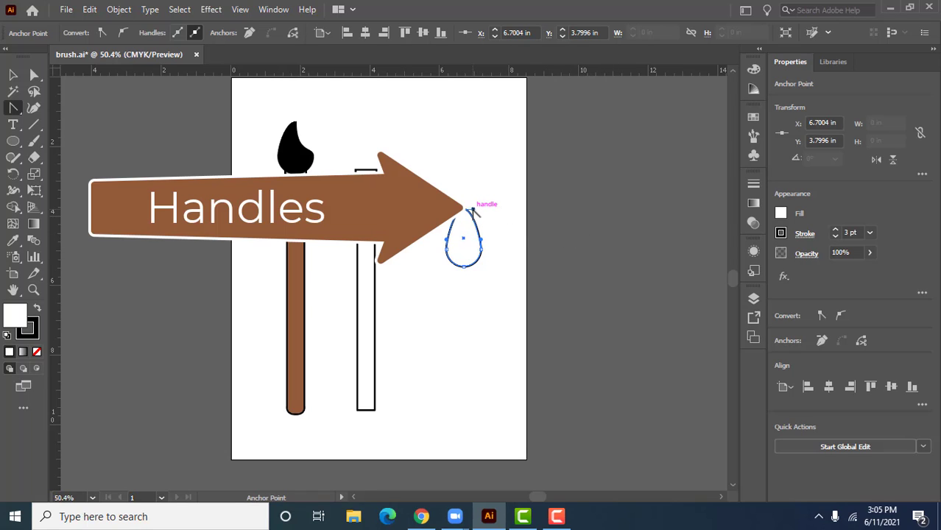
left_click_drag(472, 212, 469, 250)
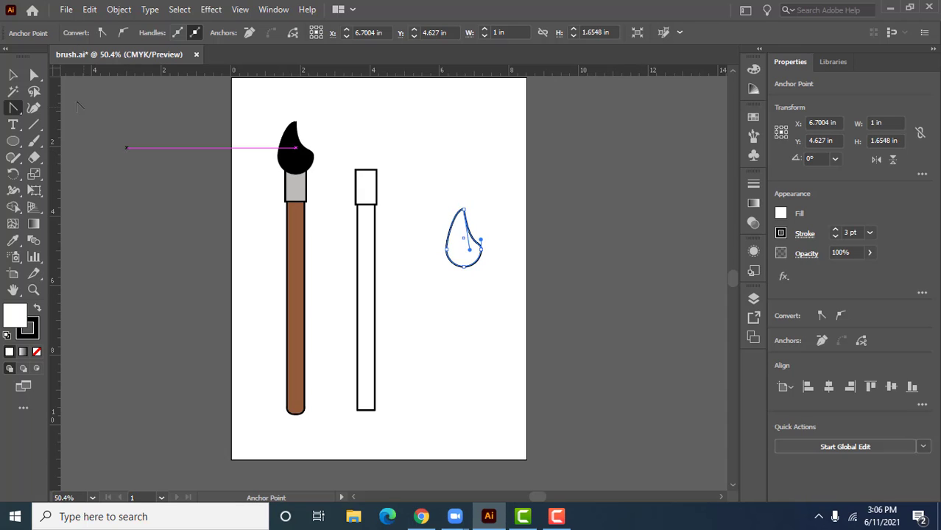
Step: Move the bristle shape onto the top of the small white rectangle, centred over the handle, and deselect it
left_click(13, 74)
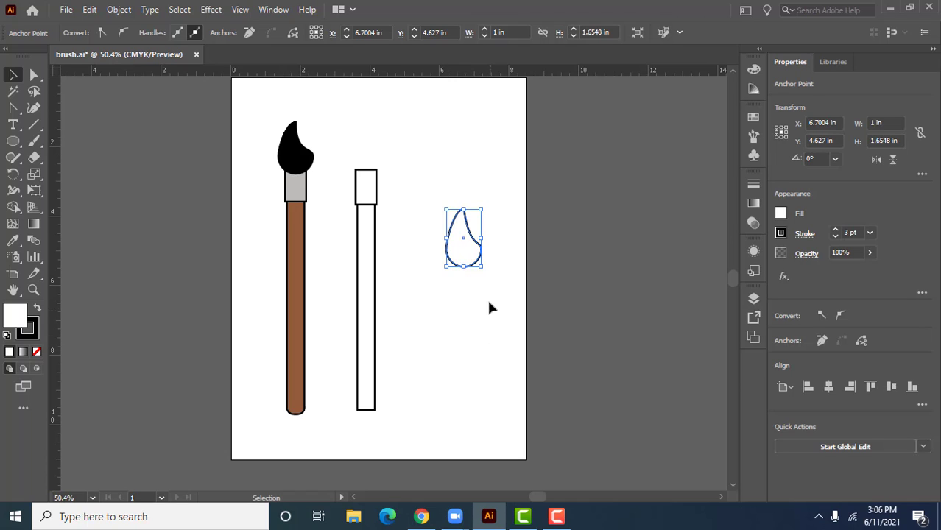
left_click_drag(465, 251, 370, 166)
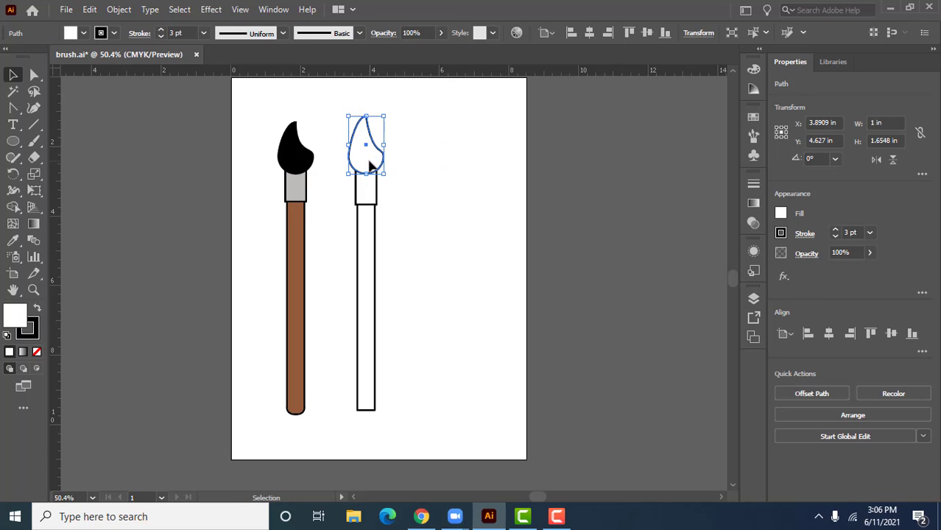
left_click(460, 293)
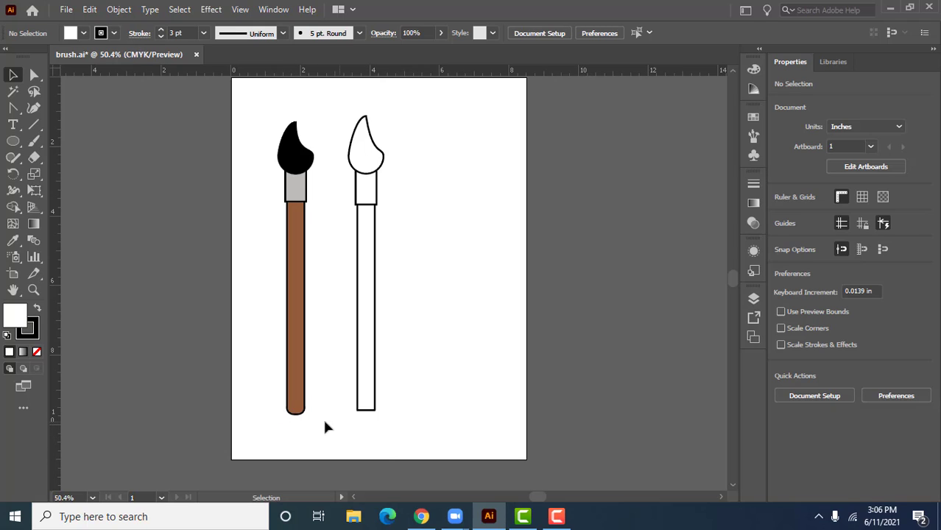
Step: Add an anchor point at the middle of the white handle's bottom edge with the Add Anchor Point tool
left_click(14, 109)
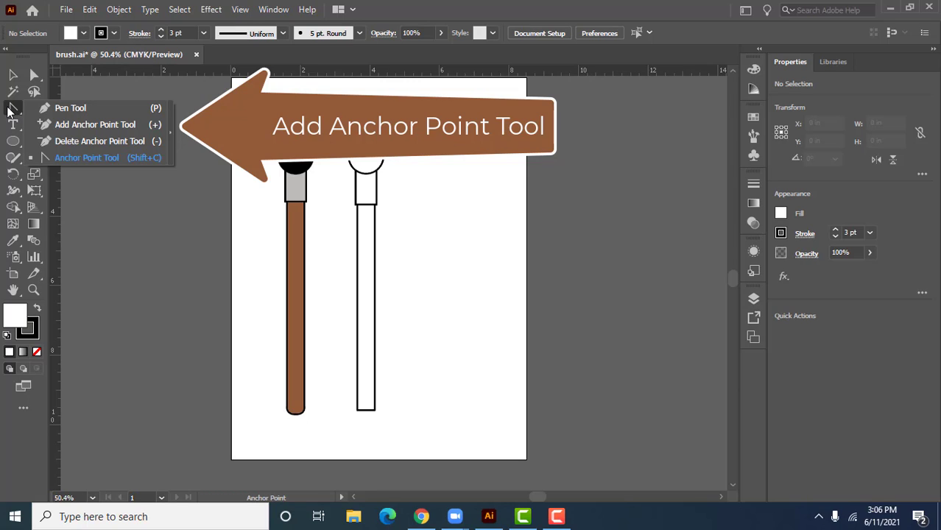
left_click(64, 125)
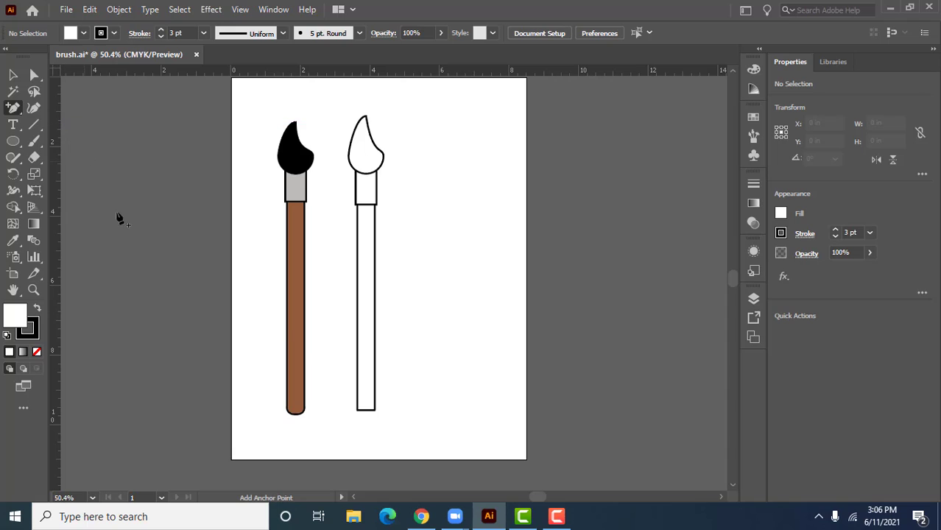
left_click(366, 410)
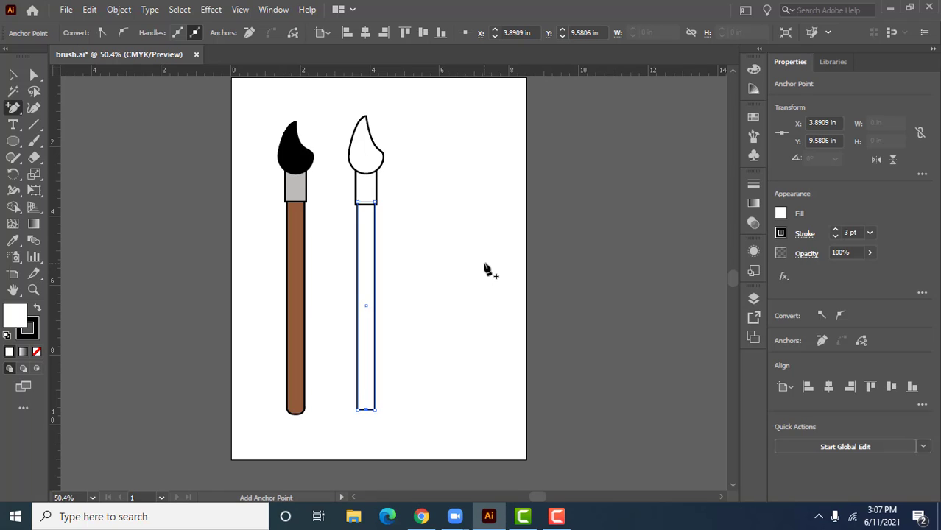
Step: Nudge the handle's new bottom anchor point straight down to about Y 9.84 in, forming a pointed end
key("Down")
key("Down")
key("Down")
key("Down")
key("Down")
key("Down")
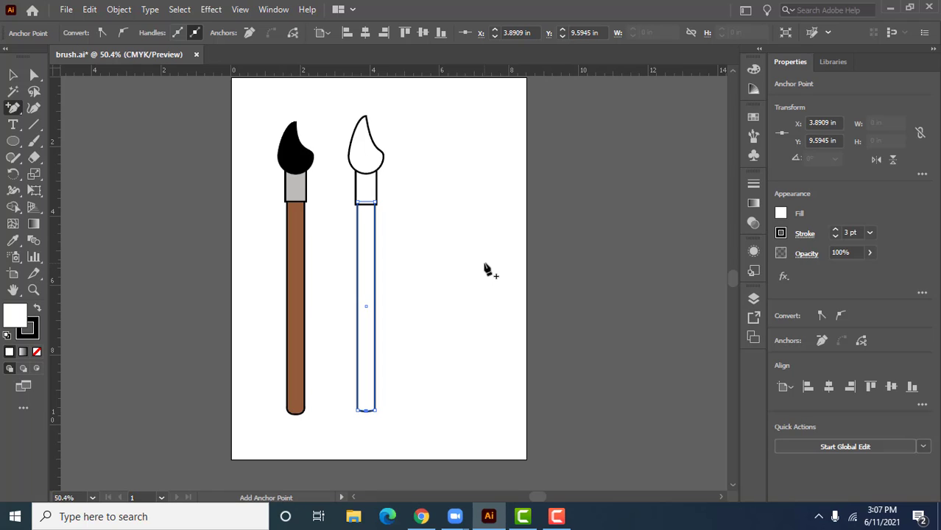
key("Down")
key("Down")
key("Down")
key("Down")
key("Down")
key("Down")
key("Down")
key("Down")
key("Down")
key("Down")
key("Down")
key("Down")
key("Down")
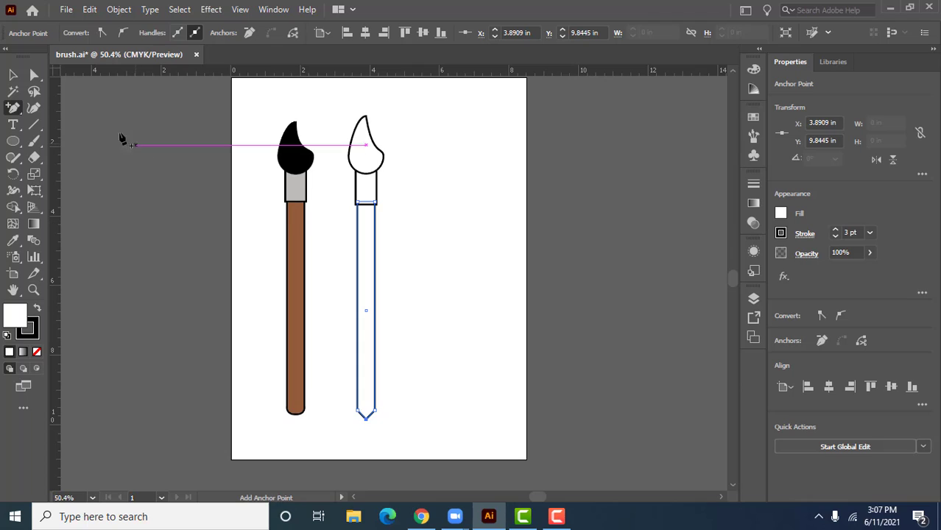
Step: Round the handle's pointed bottom end by pulling curve handles from its tip with the Anchor Point tool, and deselect it
right_click(11, 108)
left_click(80, 157)
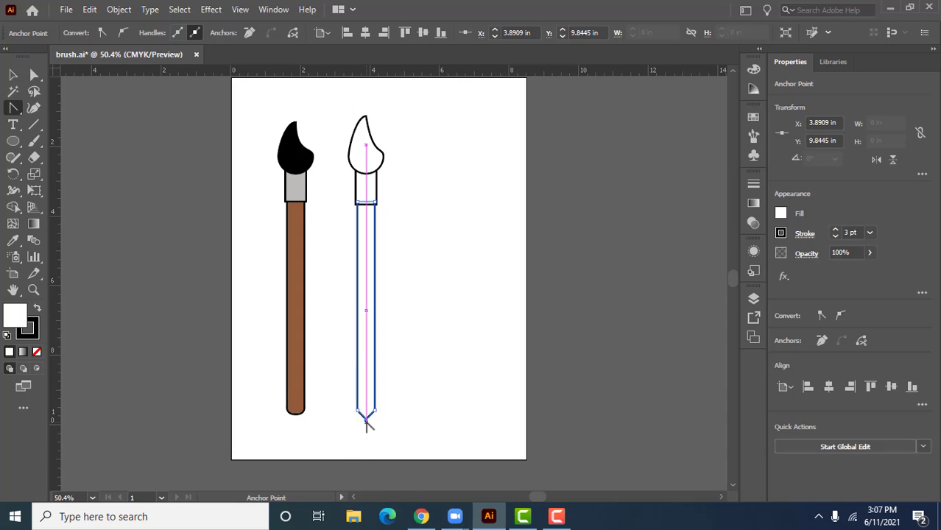
left_click_drag(366, 422, 358, 421)
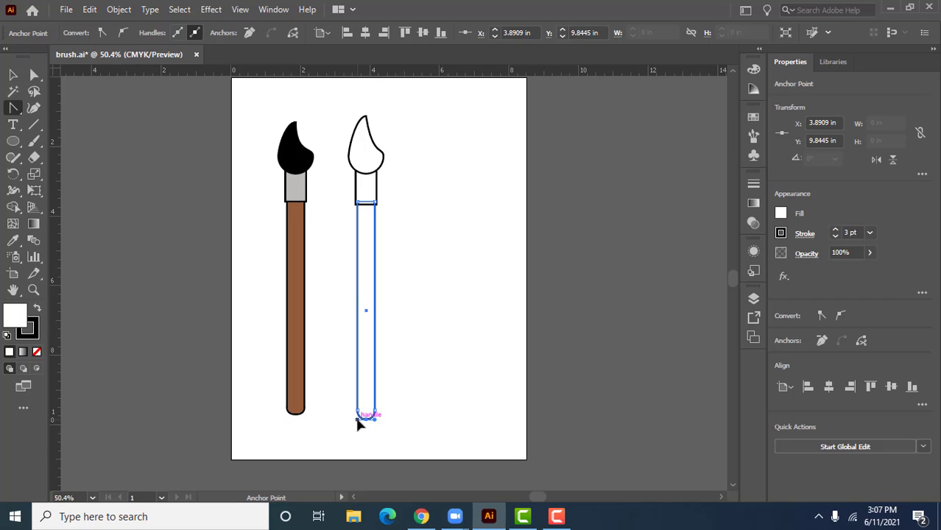
left_click(12, 75)
left_click(482, 374)
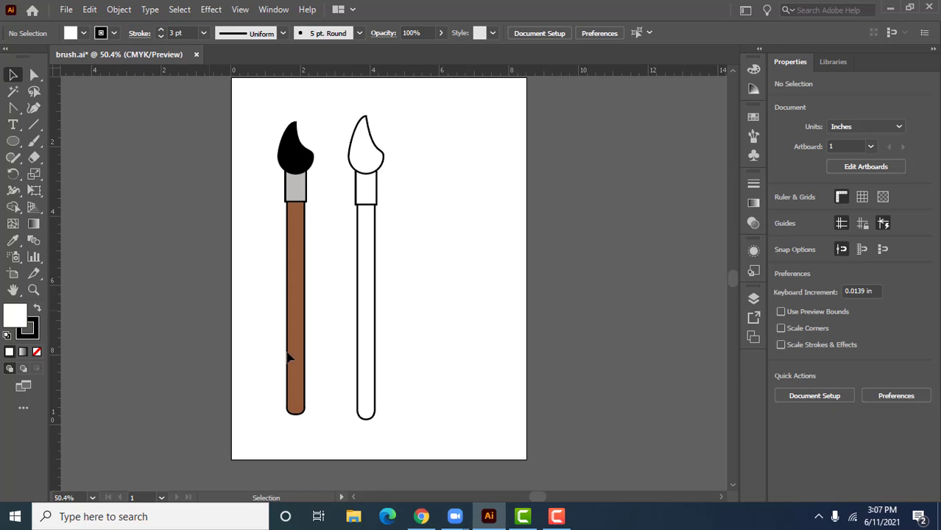
Step: Fill the white brush handle with the medium brown swatch to match the sample's handle, and deselect it
left_click(366, 388)
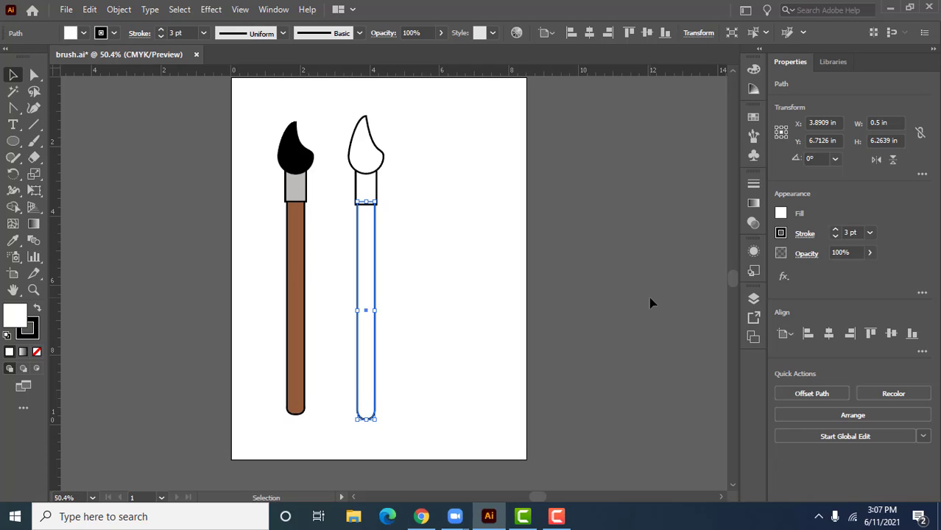
left_click(781, 215)
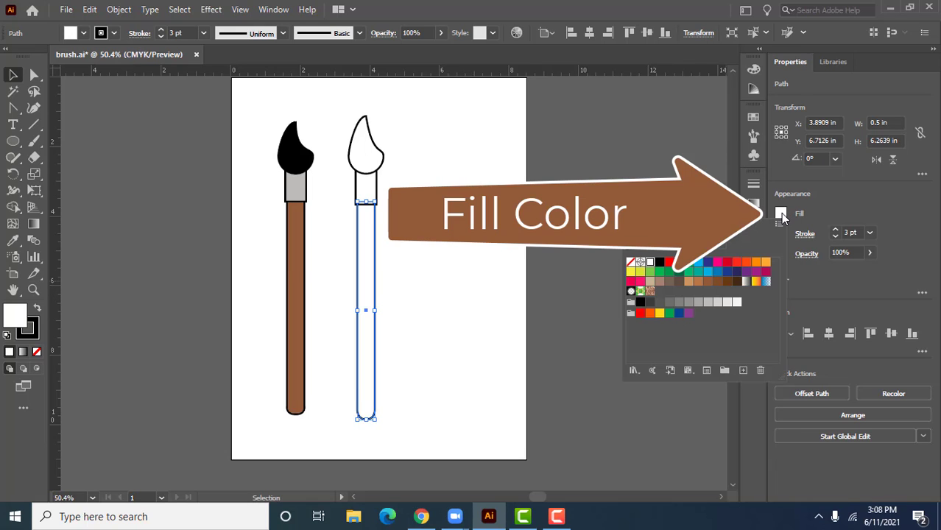
left_click(708, 284)
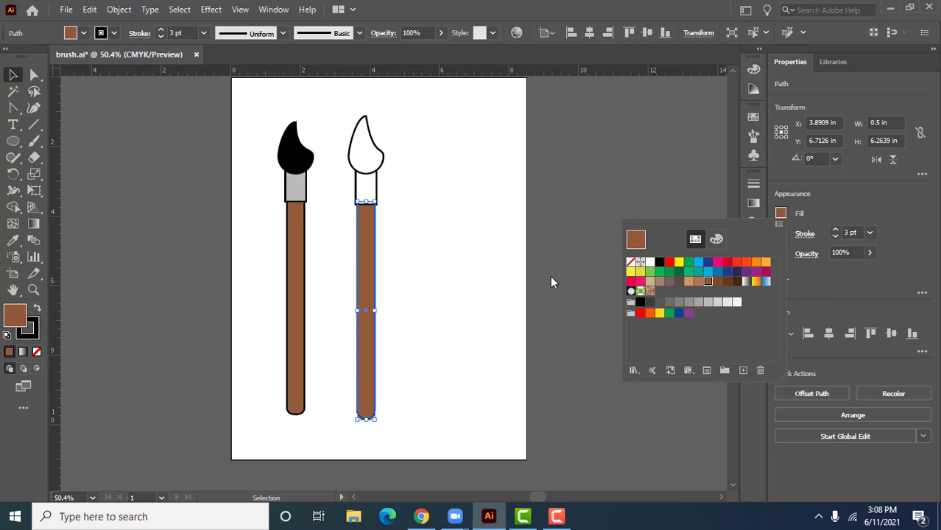
left_click(784, 216)
left_click(484, 316)
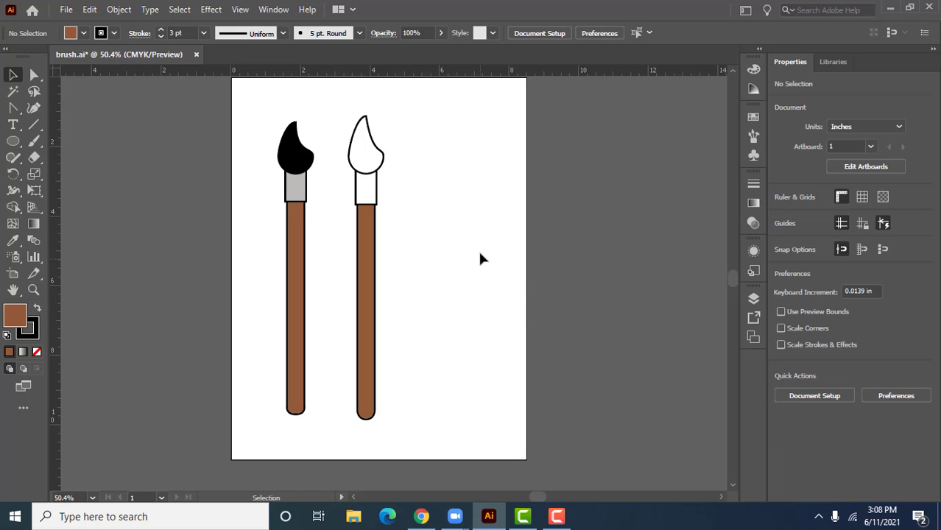
Step: Fill the small white ferrule rectangle above the brown handle with a light gray swatch, and deselect it
left_click(366, 191)
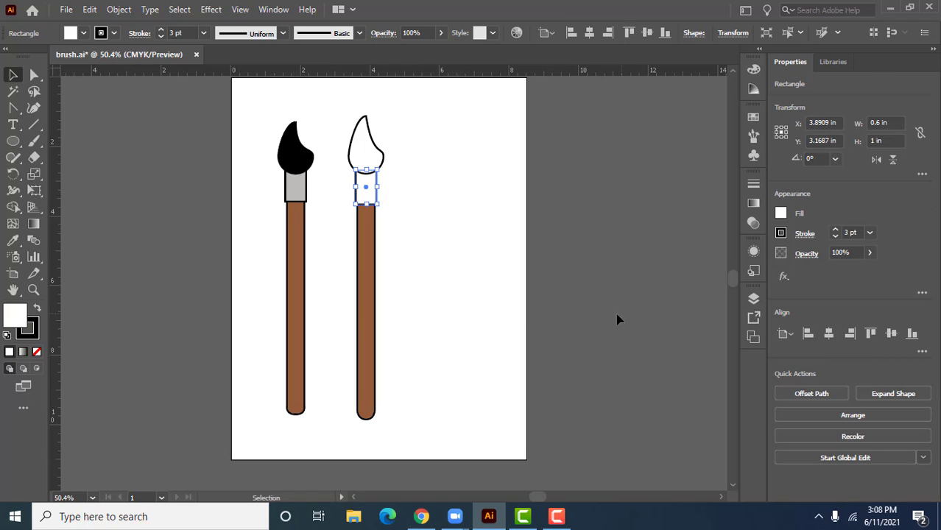
left_click(781, 213)
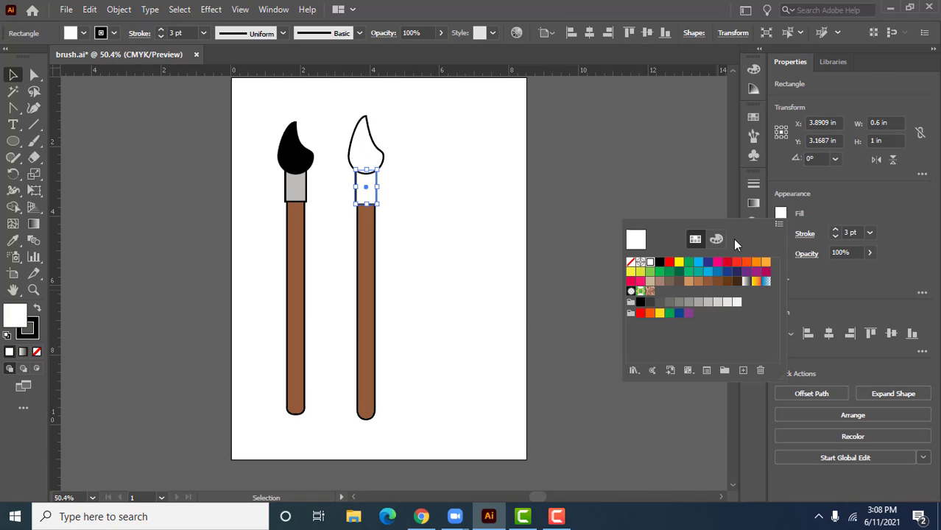
left_click(699, 303)
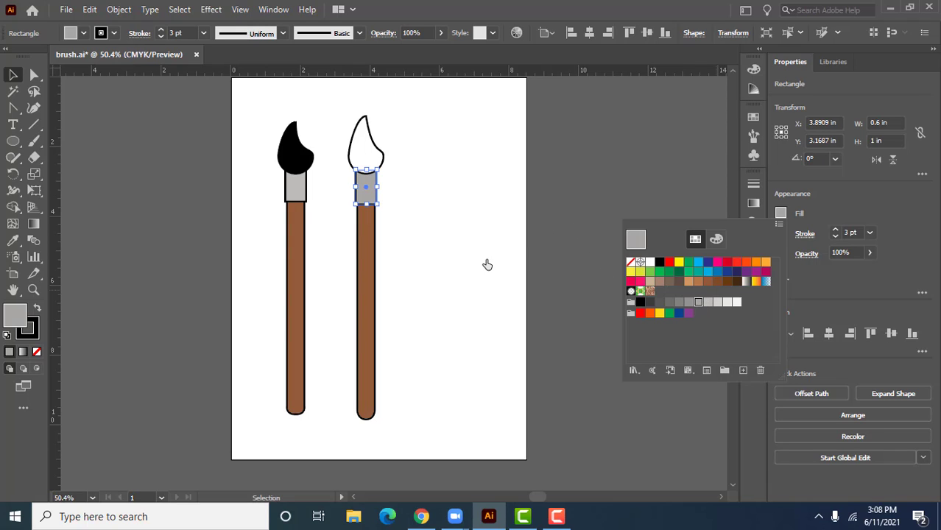
left_click(781, 214)
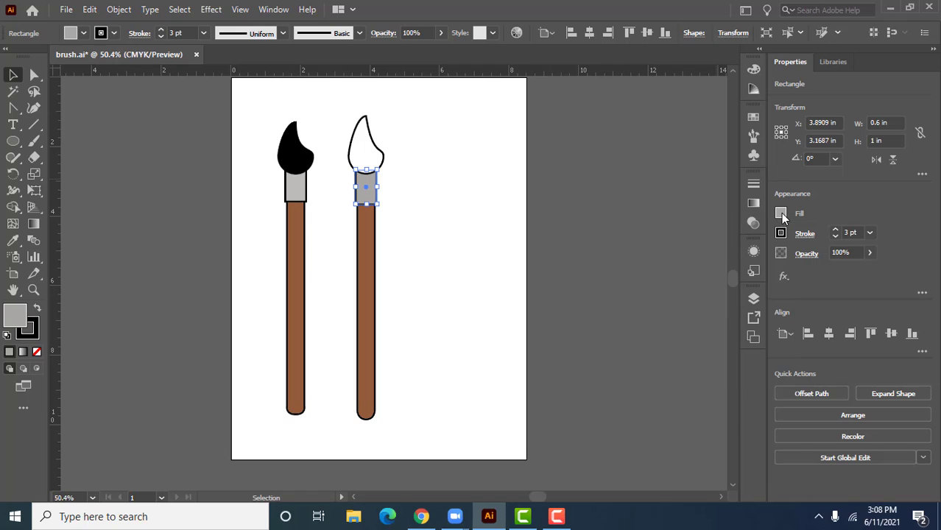
left_click(476, 244)
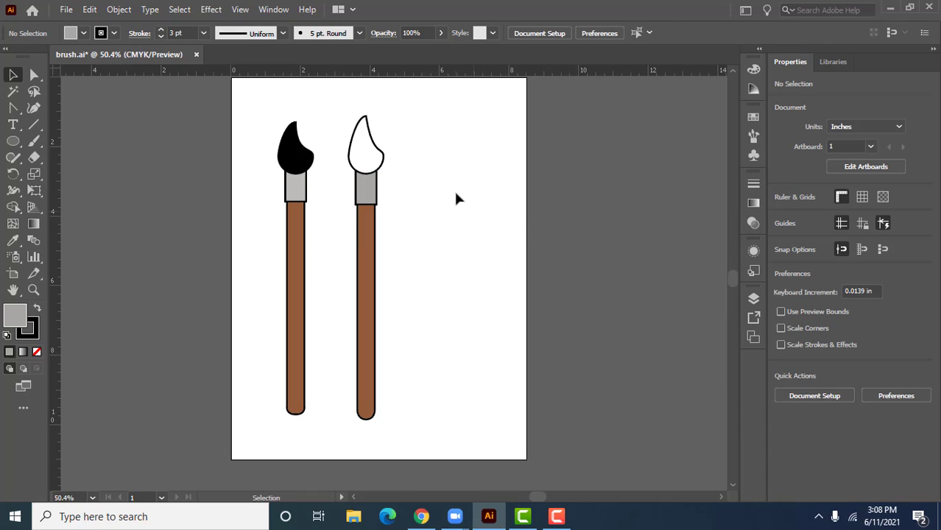
Step: Fill the white curved bristle tip with black, and deselect it
left_click(370, 163)
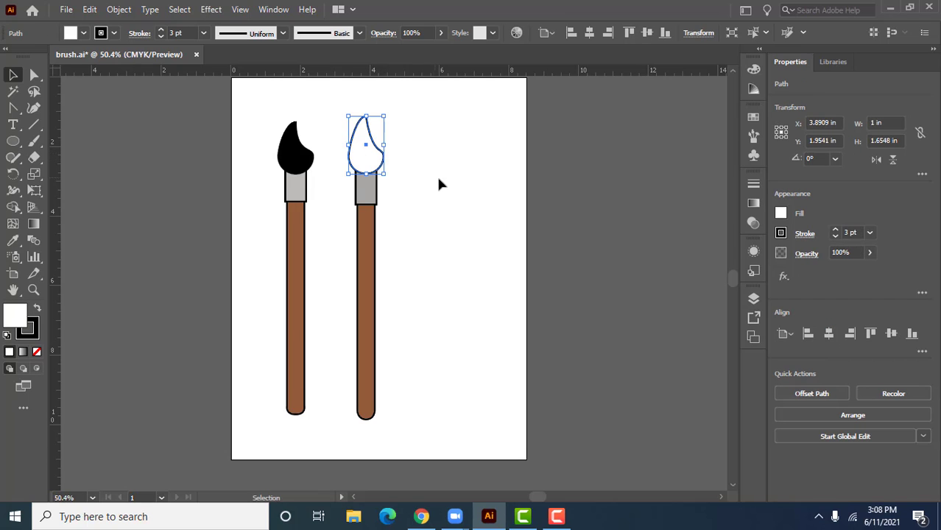
left_click(782, 213)
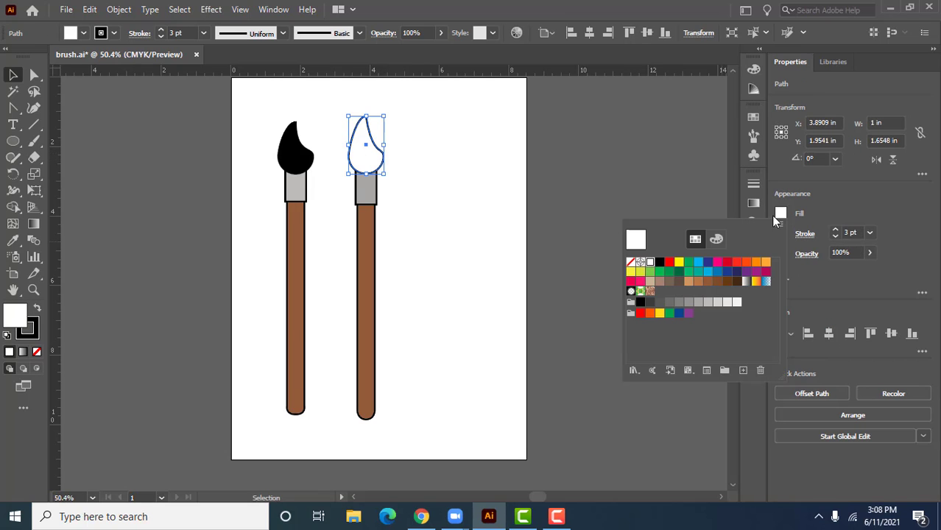
left_click(660, 263)
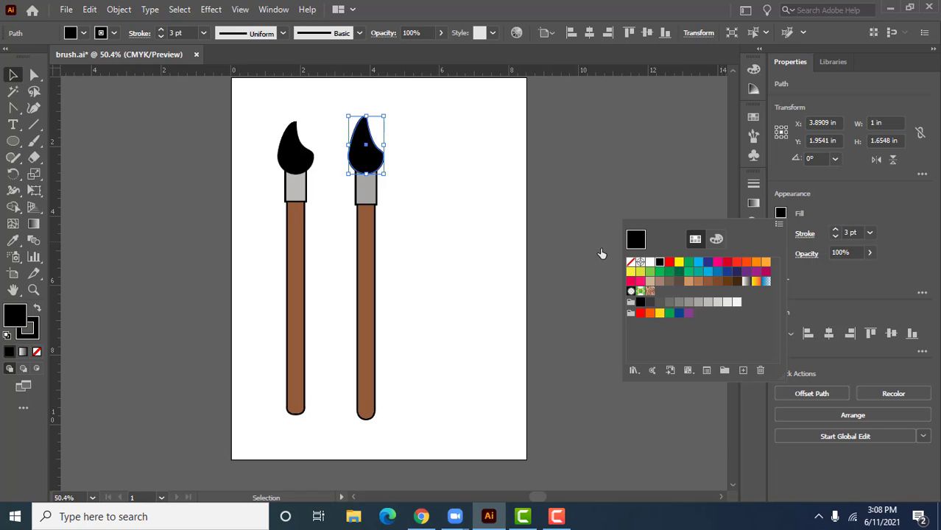
left_click(782, 213)
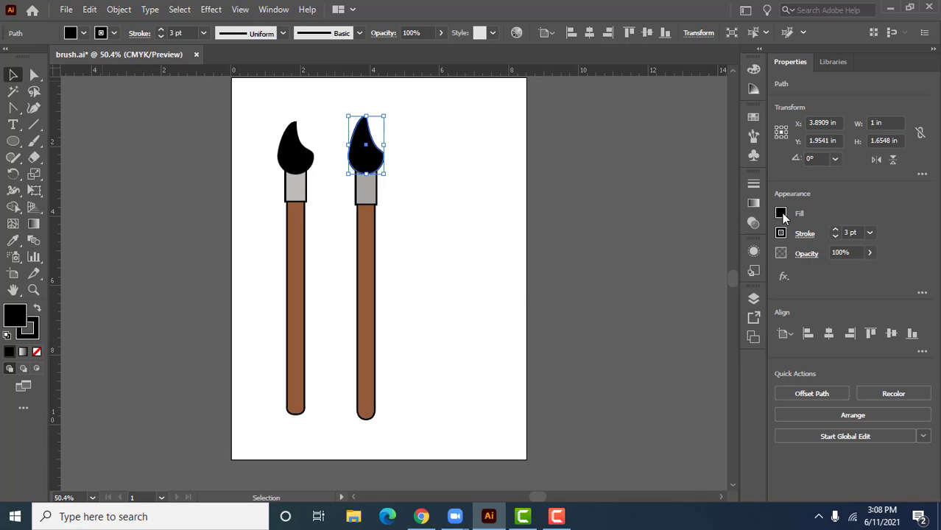
left_click(611, 267)
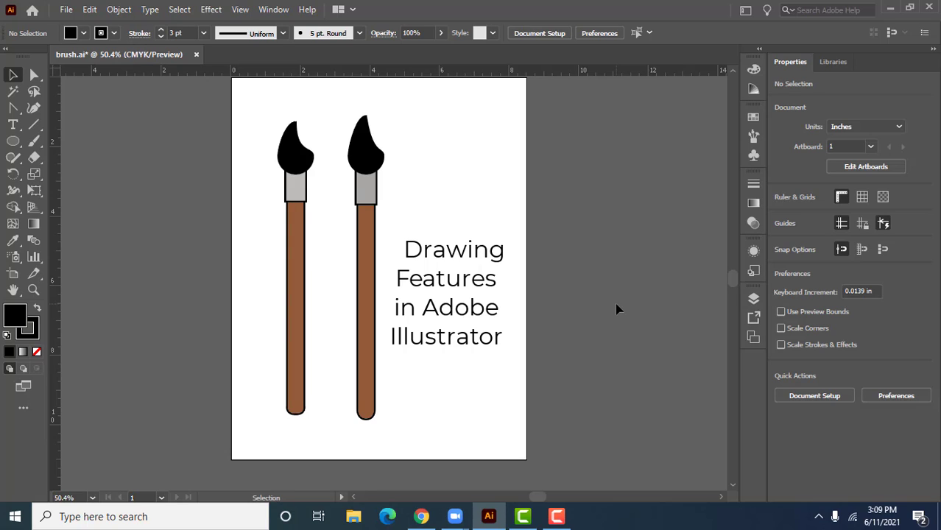